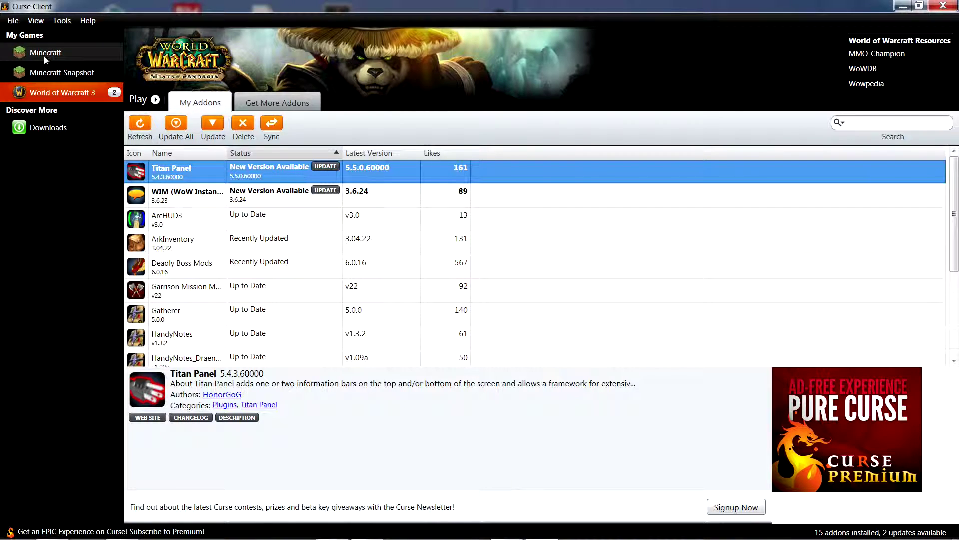
Try adding a game by browsing to Games (F:) > Blizzard > World of Warcraft > Interface > AddOns, and cancel without saving the path.
click(63, 22)
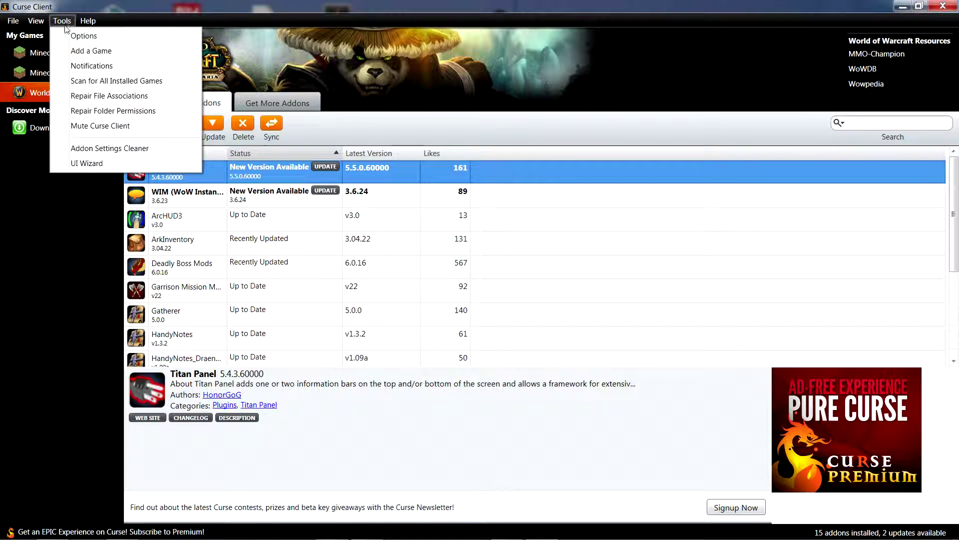
click(69, 52)
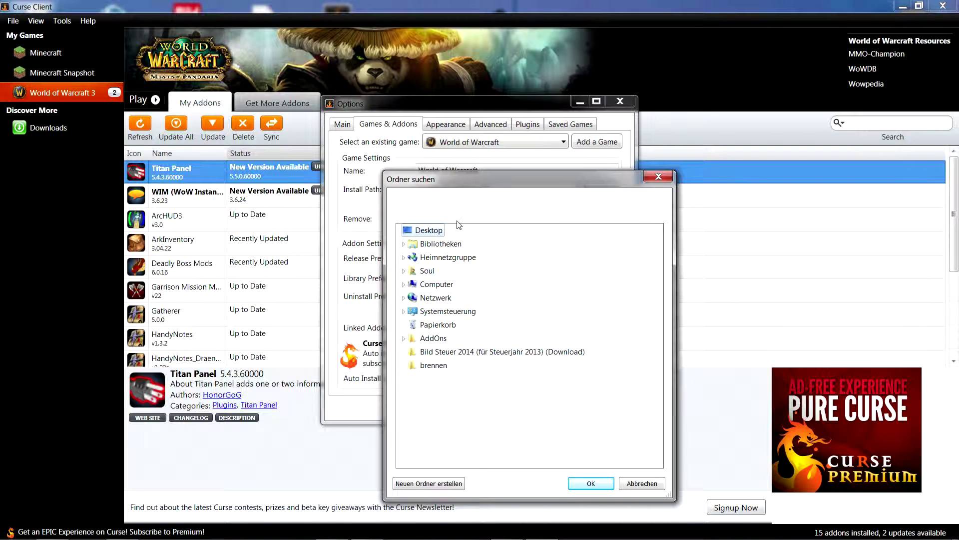
double_click(445, 286)
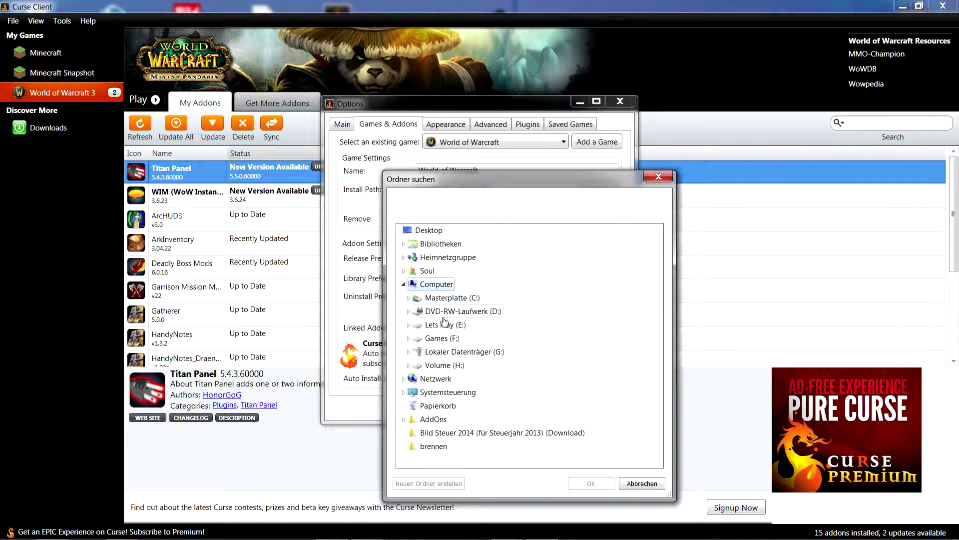
double_click(442, 338)
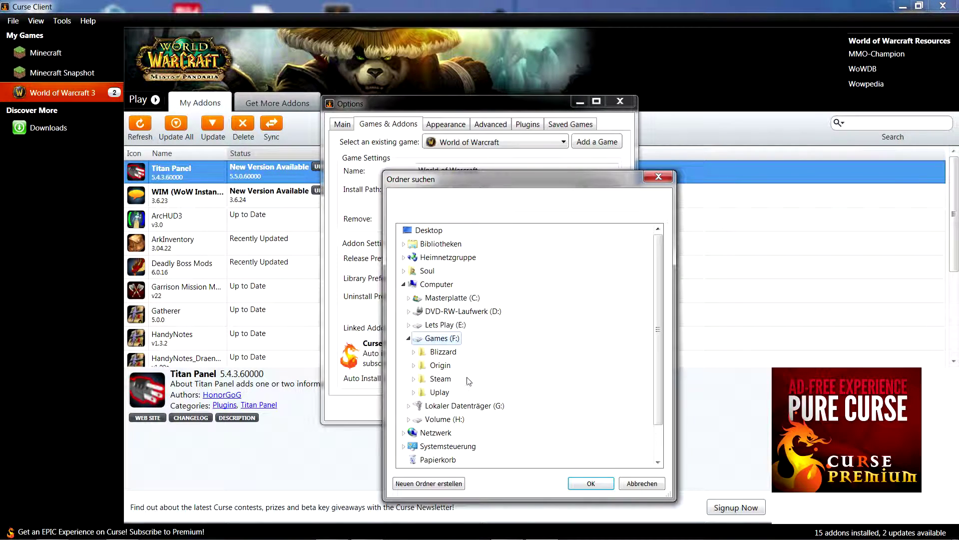
double_click(444, 352)
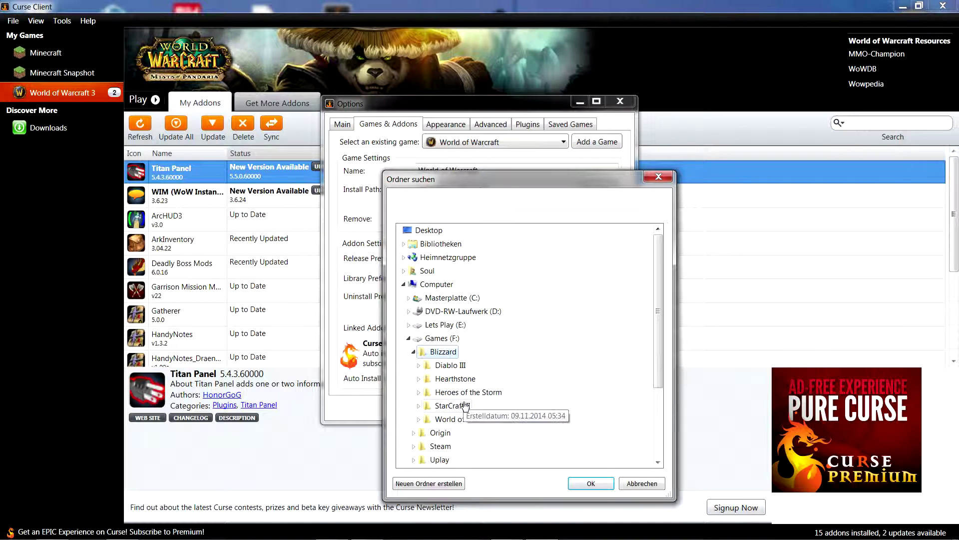
double_click(464, 421)
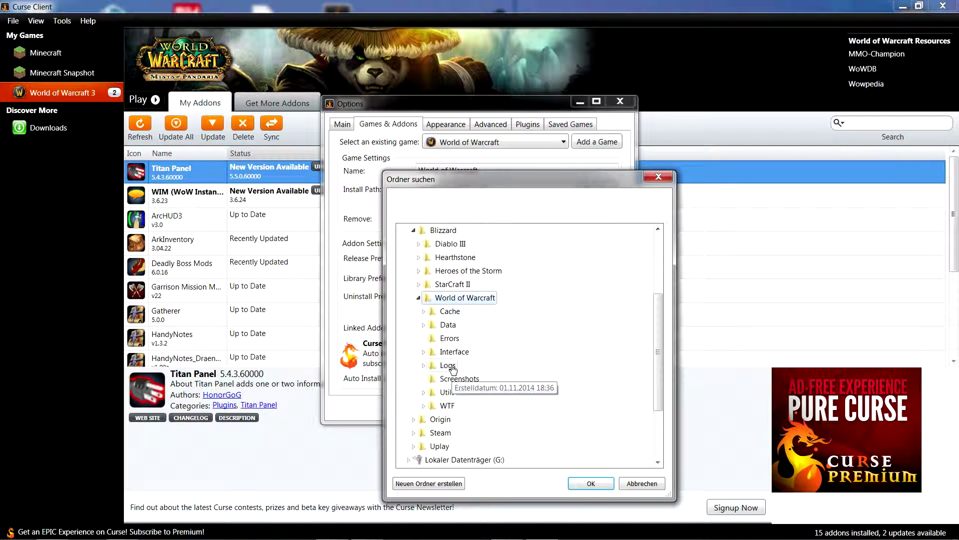
double_click(454, 351)
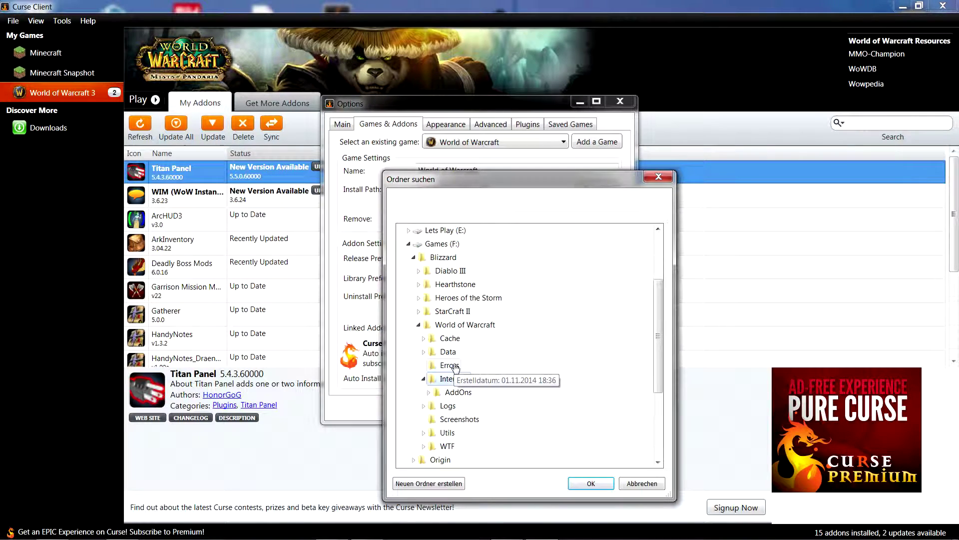
double_click(456, 395)
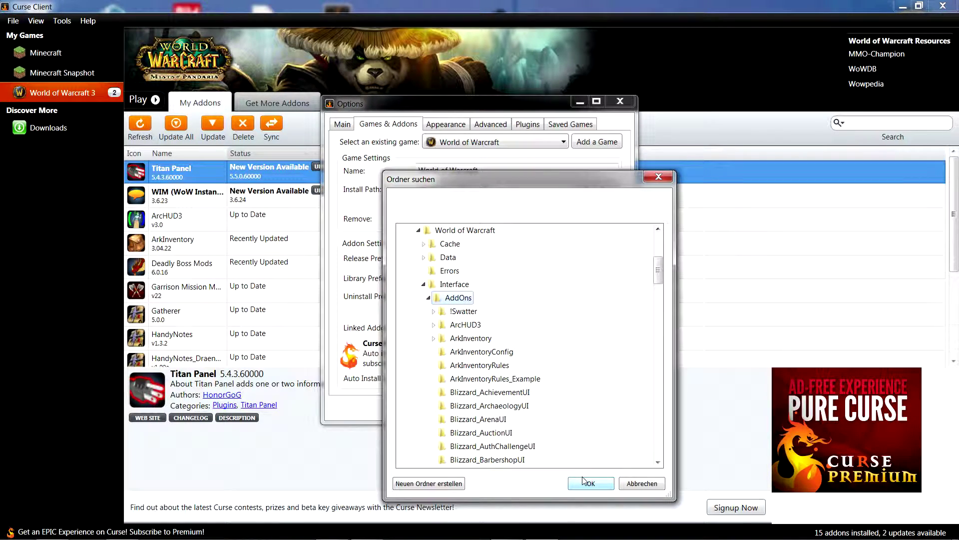
click(642, 484)
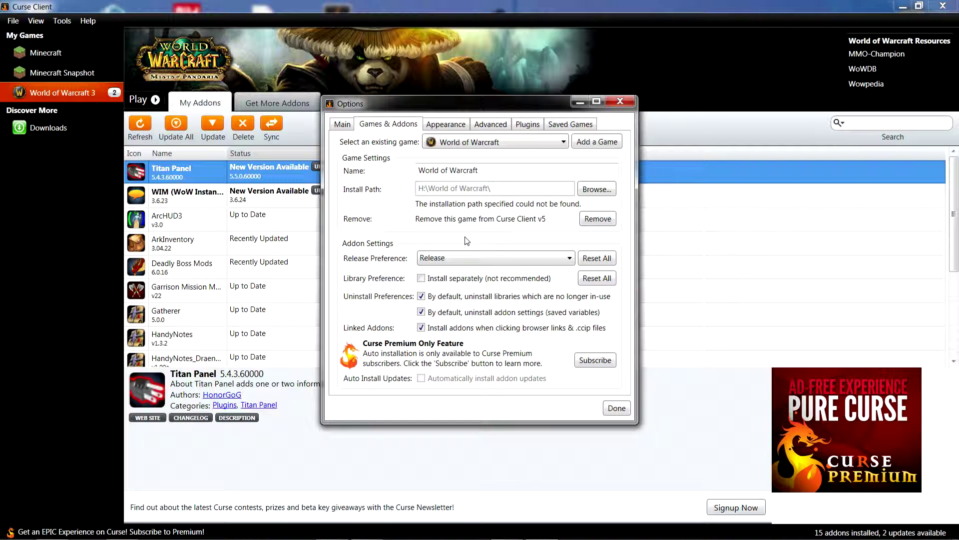
click(622, 101)
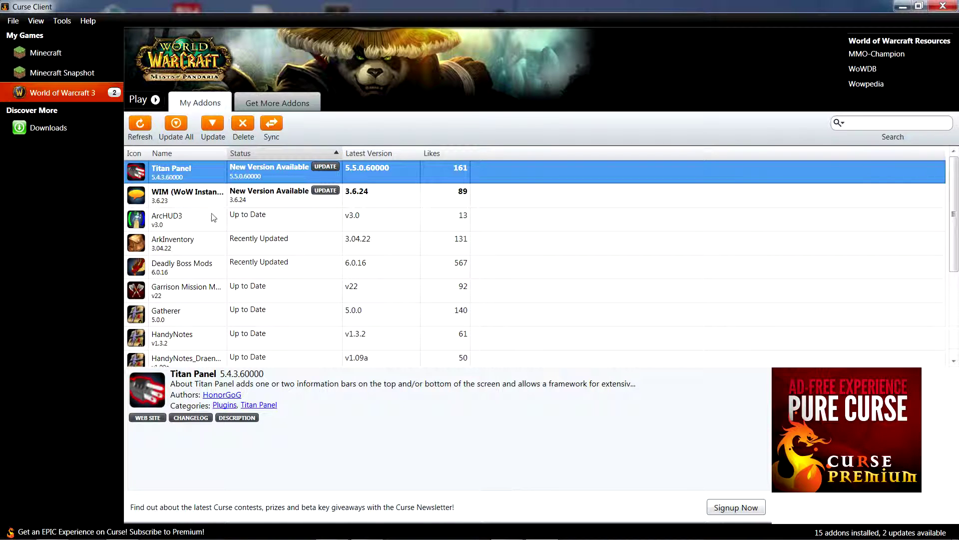
Look through the installed World of Warcraft addons and update Titan Panel to version 5.5.0.60000.
scroll(333, 251, down, 6)
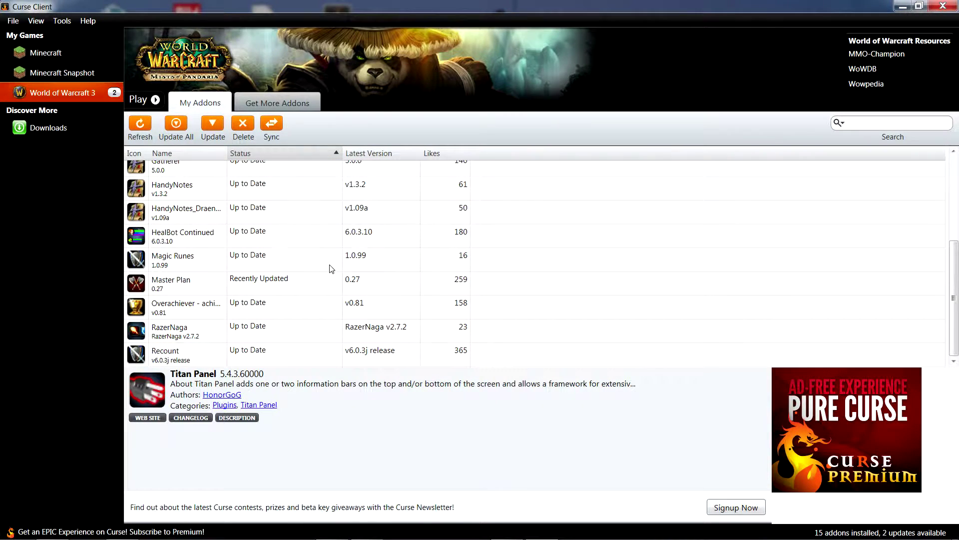
scroll(330, 268, up, 6)
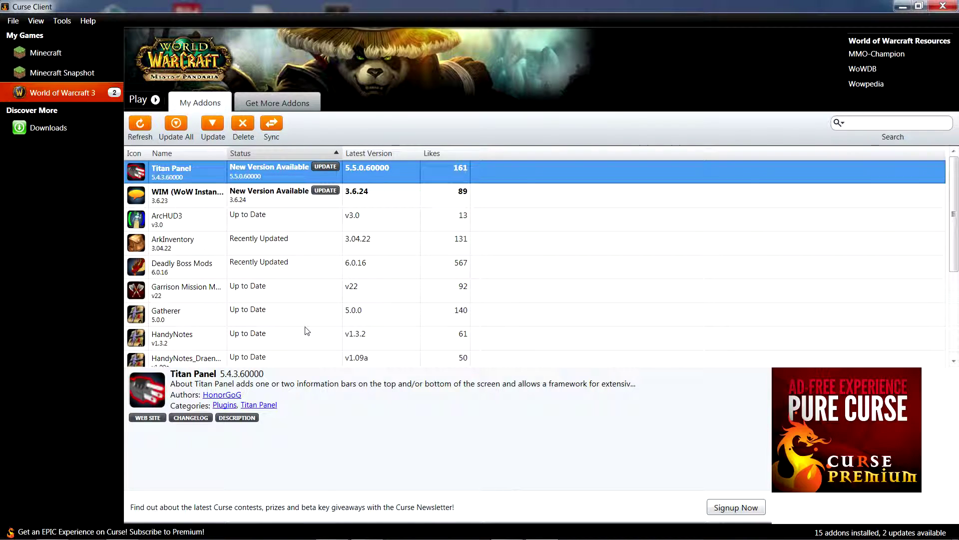
scroll(307, 327, down, 3)
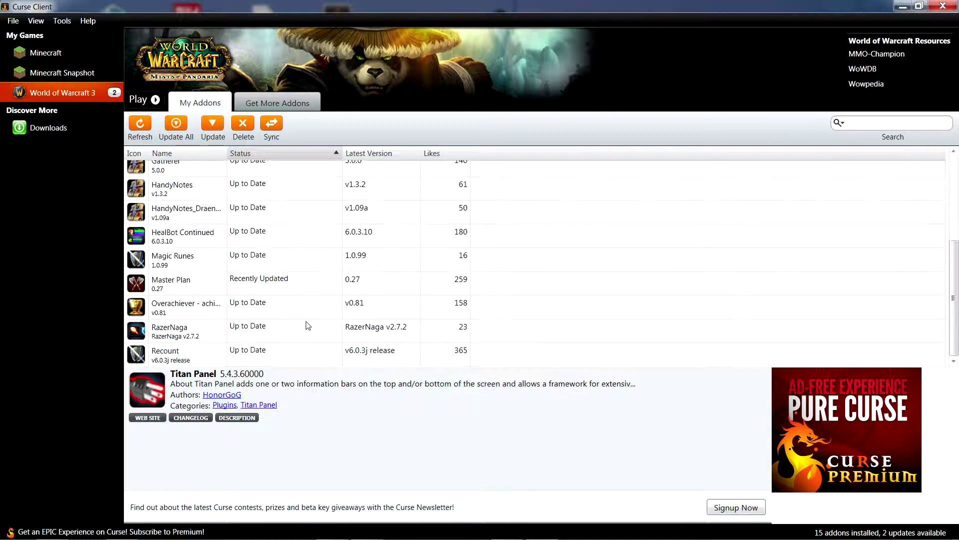
scroll(306, 326, up, 3)
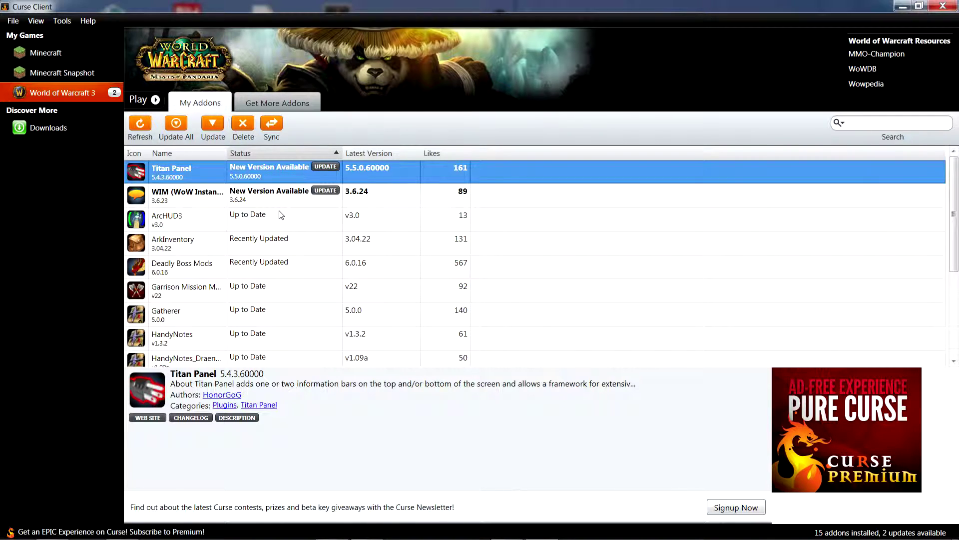
click(325, 166)
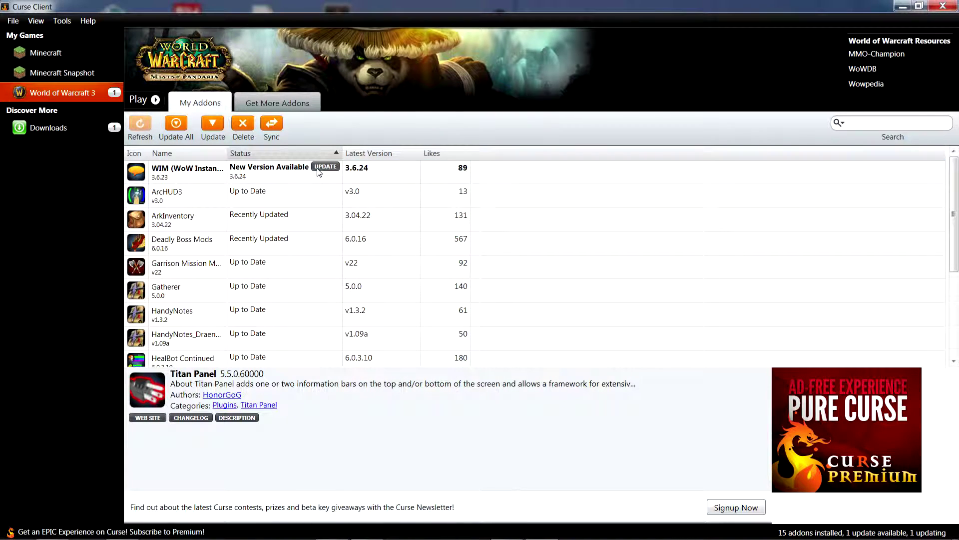
Open the website of the WIM (WoW Instant Messenger) addon and read its description and feature list.
click(183, 180)
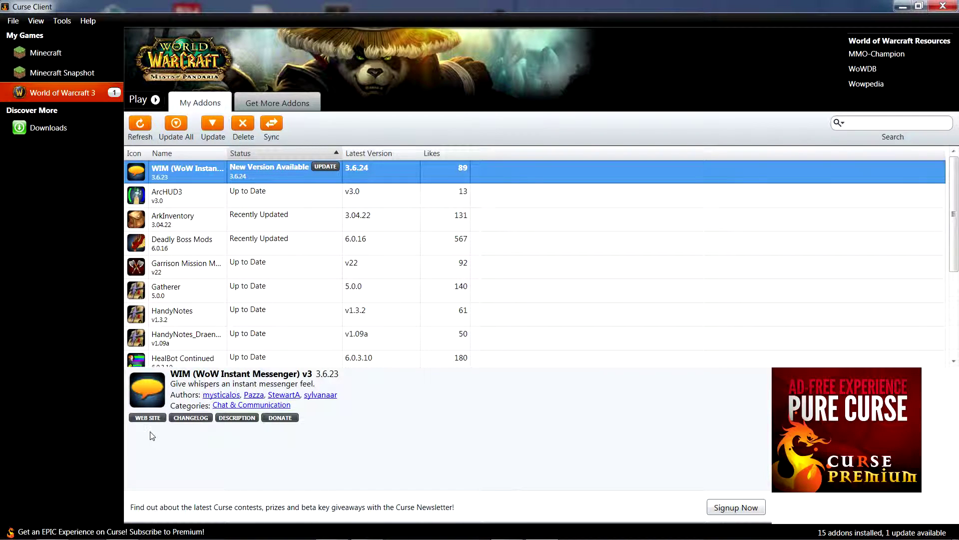
click(148, 417)
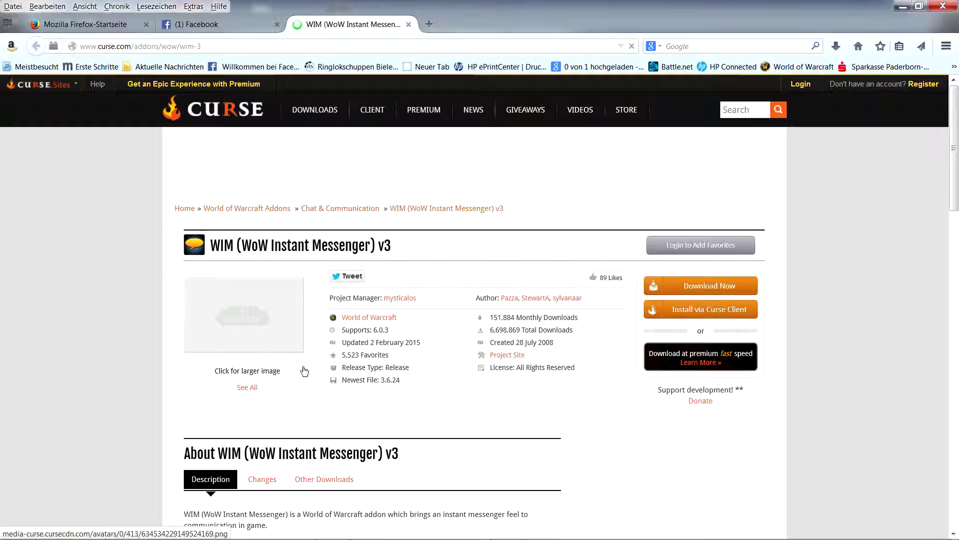
scroll(304, 370, down, 2)
scroll(305, 370, down, 2)
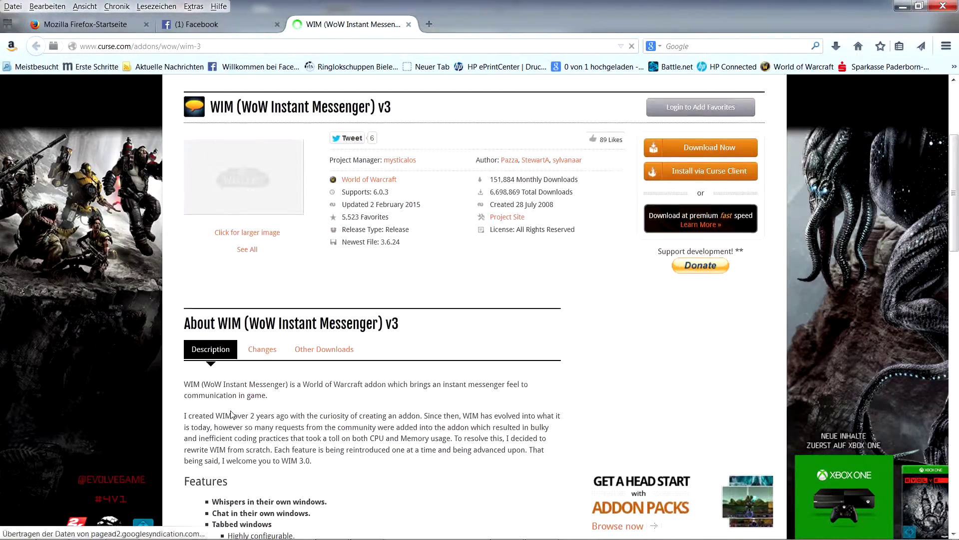
scroll(231, 414, down, 3)
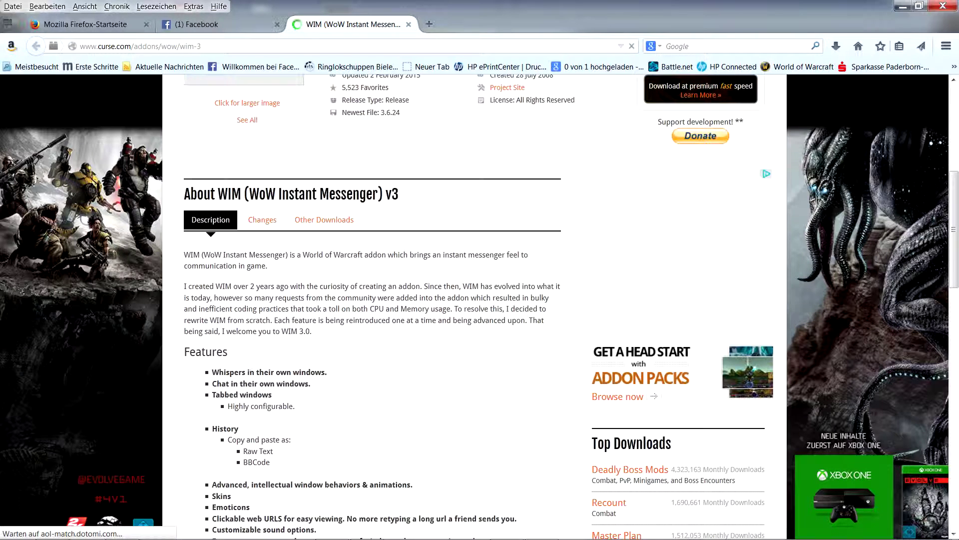
scroll(232, 318, up, 3)
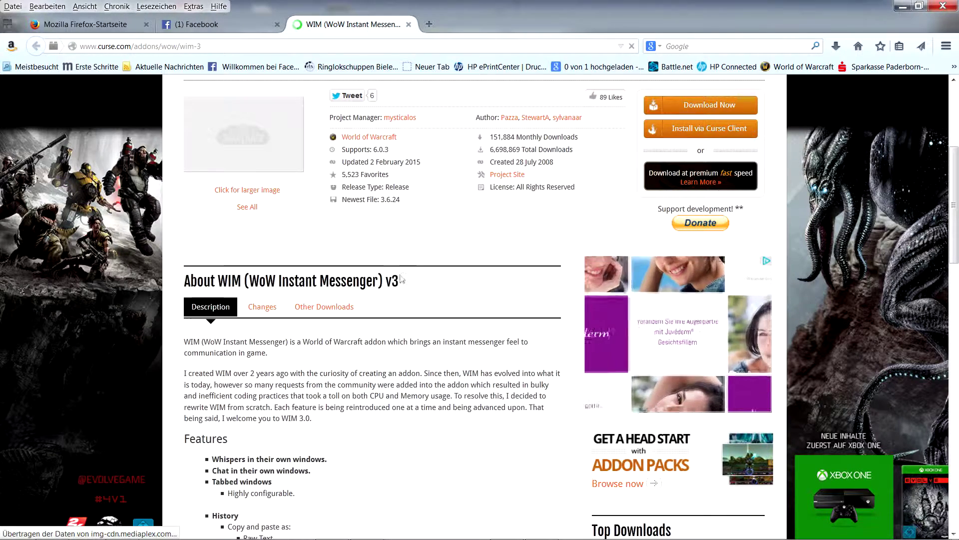
Examine the list of changes for the WIM addon on its Curse page.
click(270, 315)
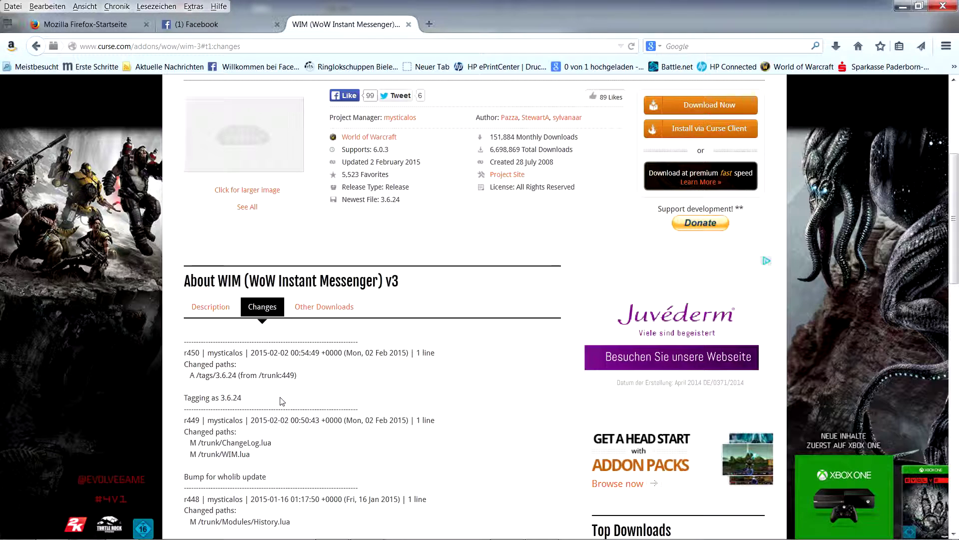
scroll(282, 398, down, 2)
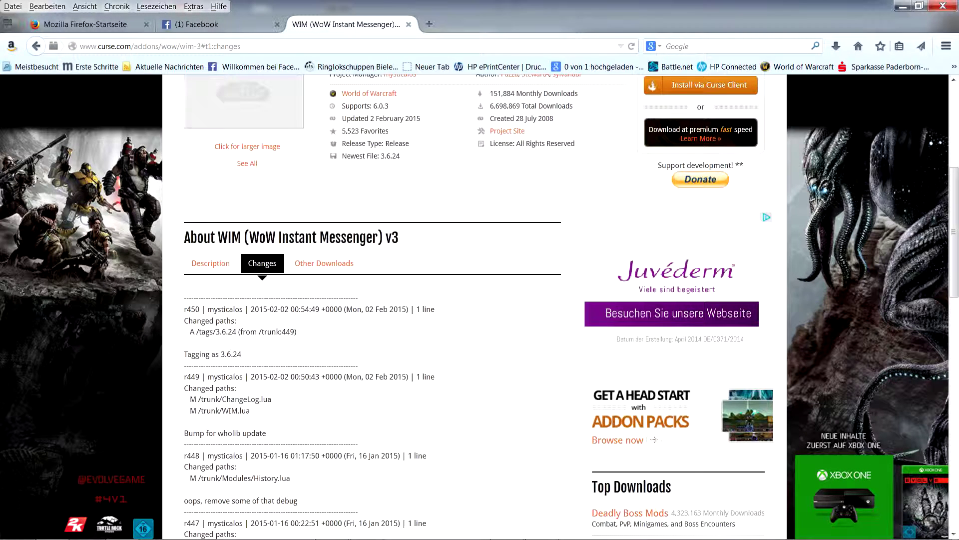
scroll(266, 363, down, 5)
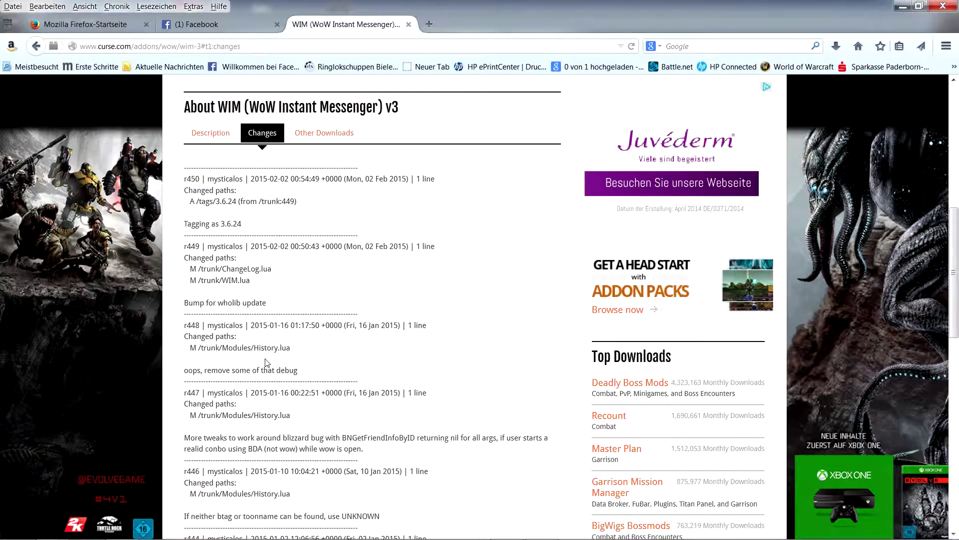
scroll(267, 363, up, 8)
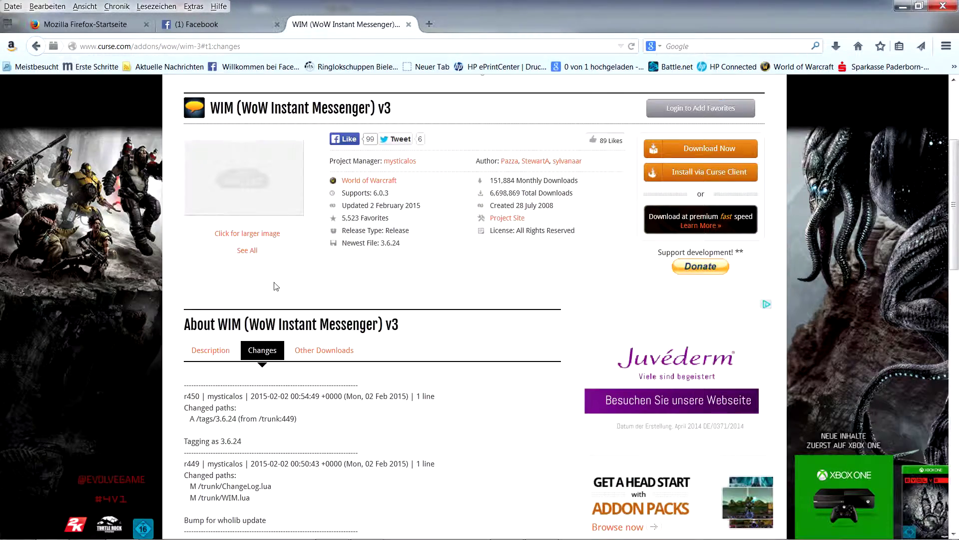
Return to the Curse Client and update the WIM addon to version 3.6.24.
click(899, 7)
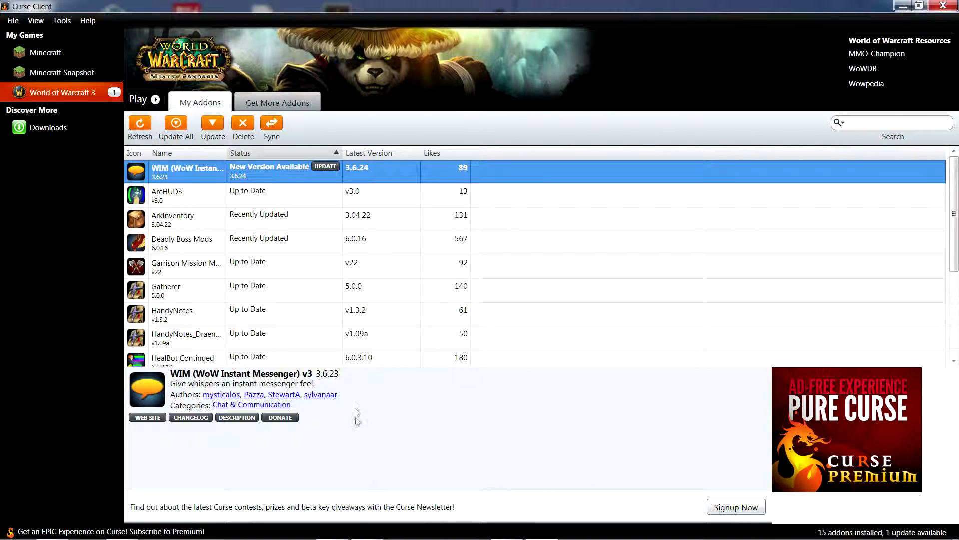
click(333, 168)
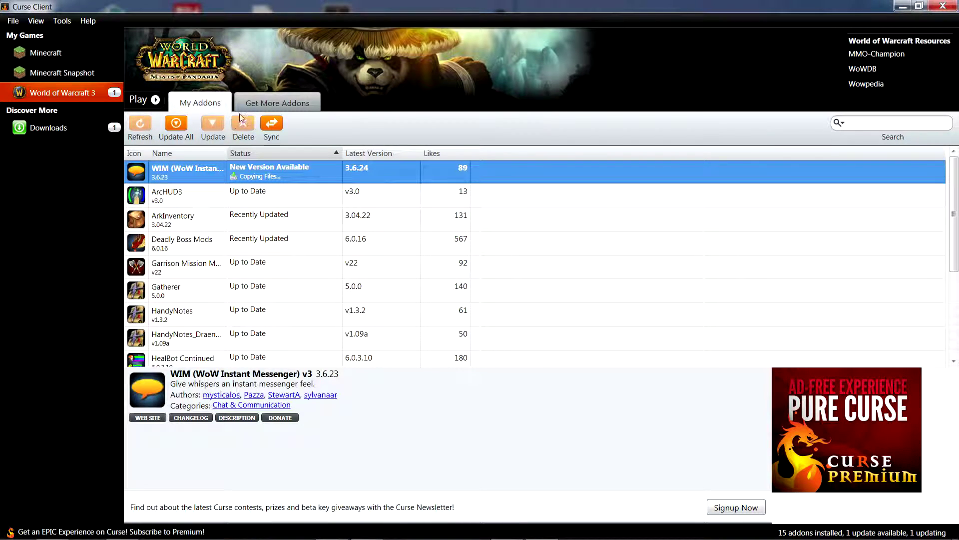
Refresh the database of available addons and install Omen Threat Meter from it.
click(256, 104)
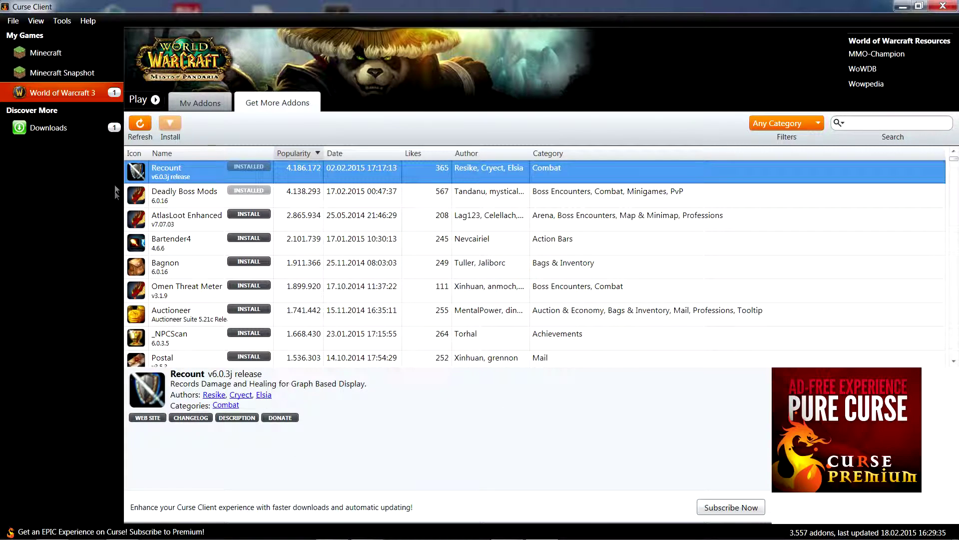
click(140, 125)
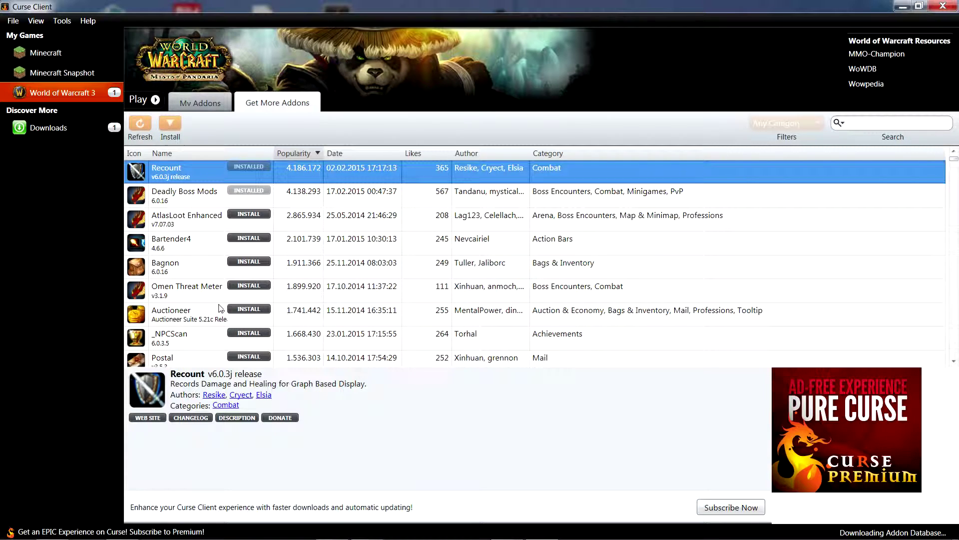
click(246, 286)
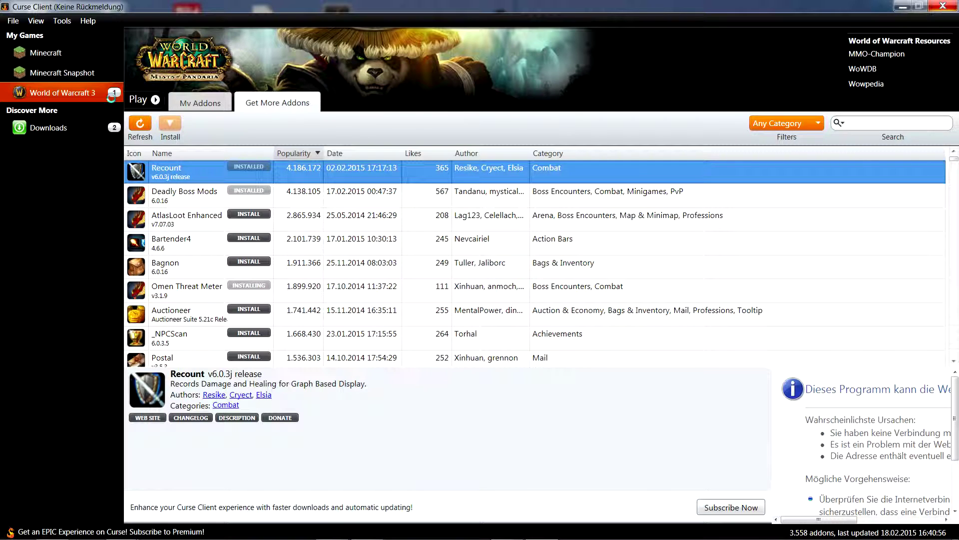
Find Omen Threat Meter among the installed addons and show its details.
mouse_move(196, 537)
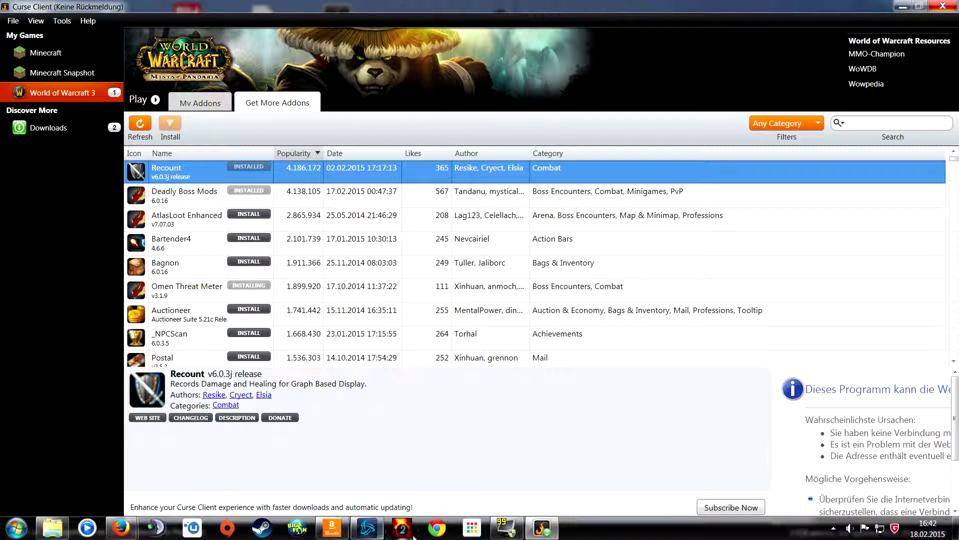
mouse_move(550, 531)
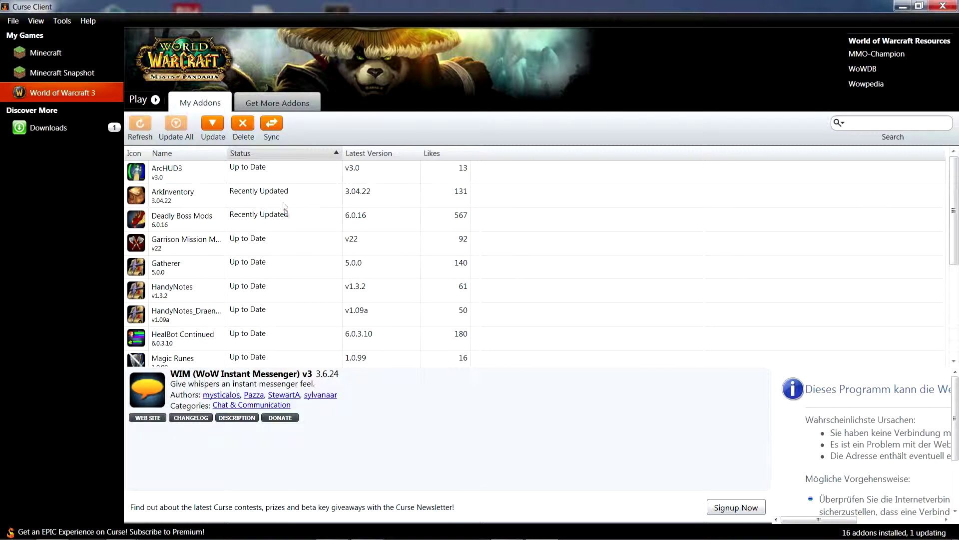
scroll(304, 287, down, 1)
scroll(305, 287, down, 1)
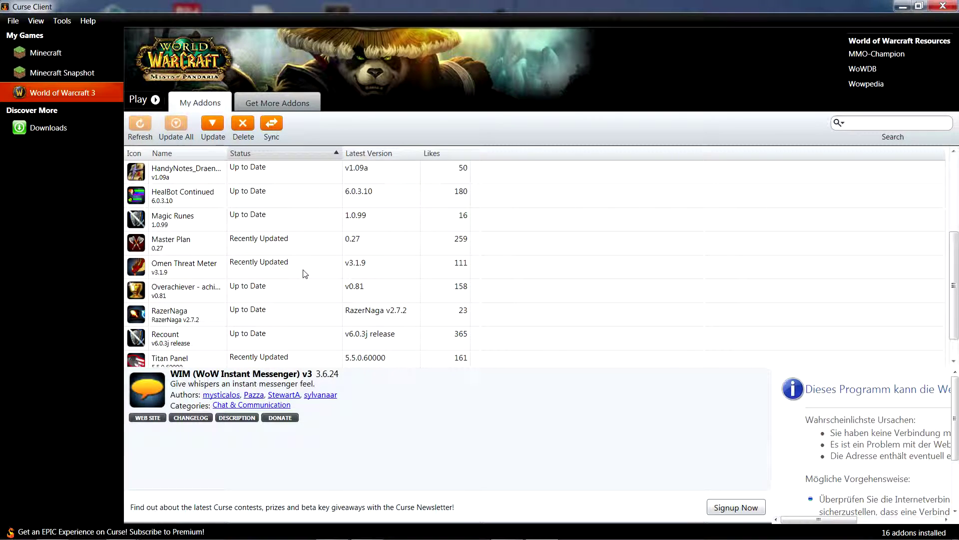
click(248, 270)
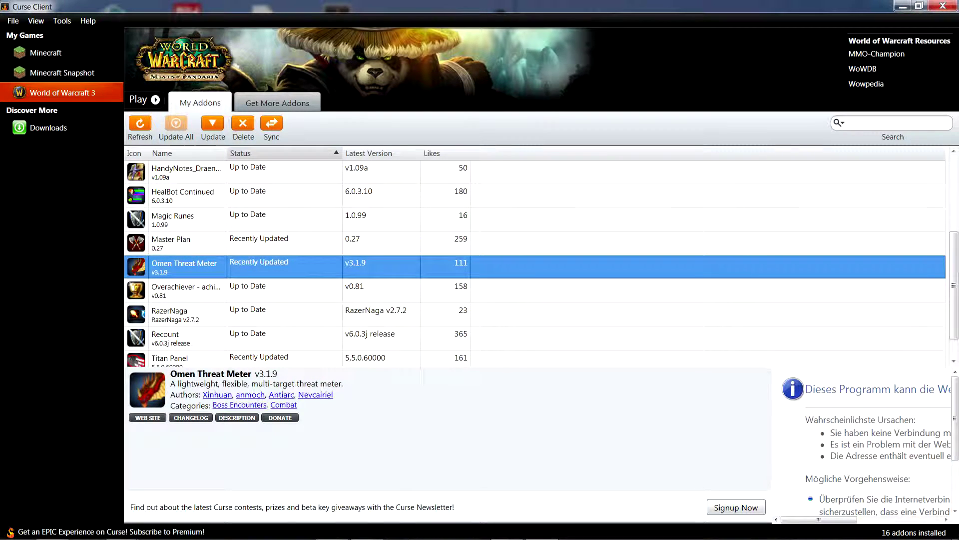
mouse_move(389, 537)
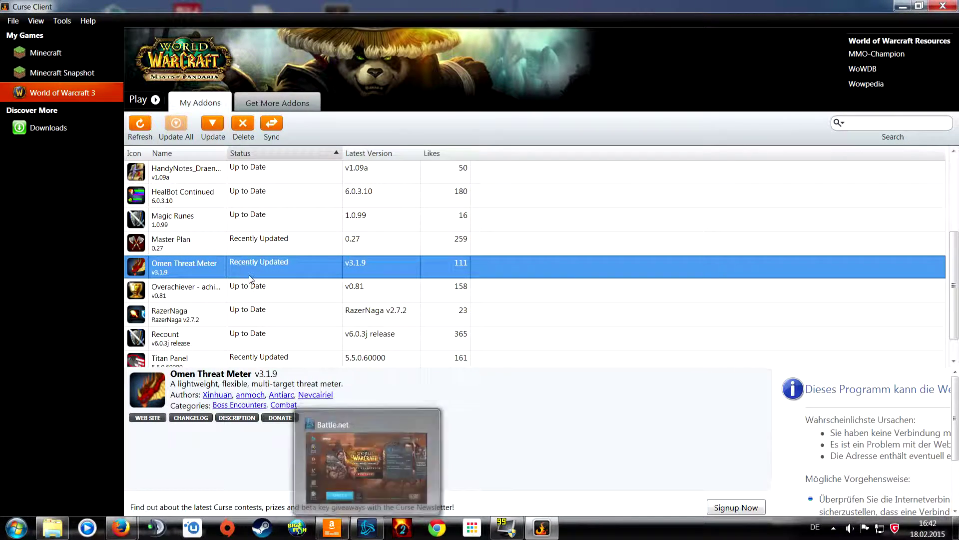
mouse_move(352, 537)
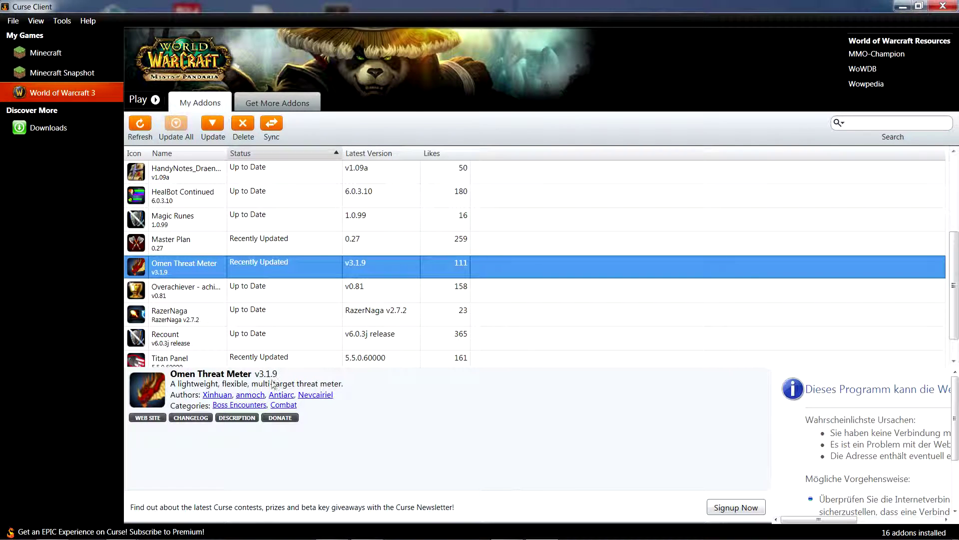
Switch to the Battle.net launcher and start World of Warcraft.
mouse_move(298, 537)
click(359, 533)
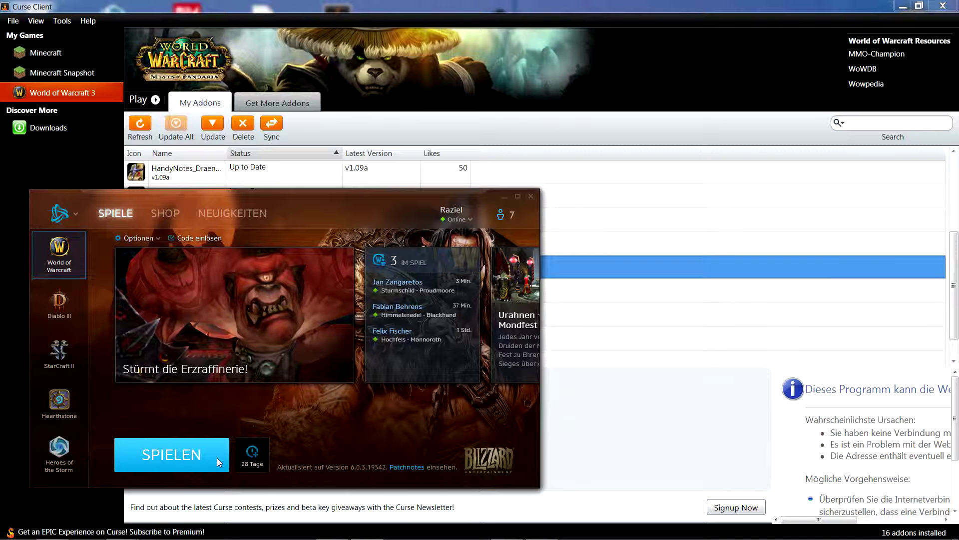
click(217, 457)
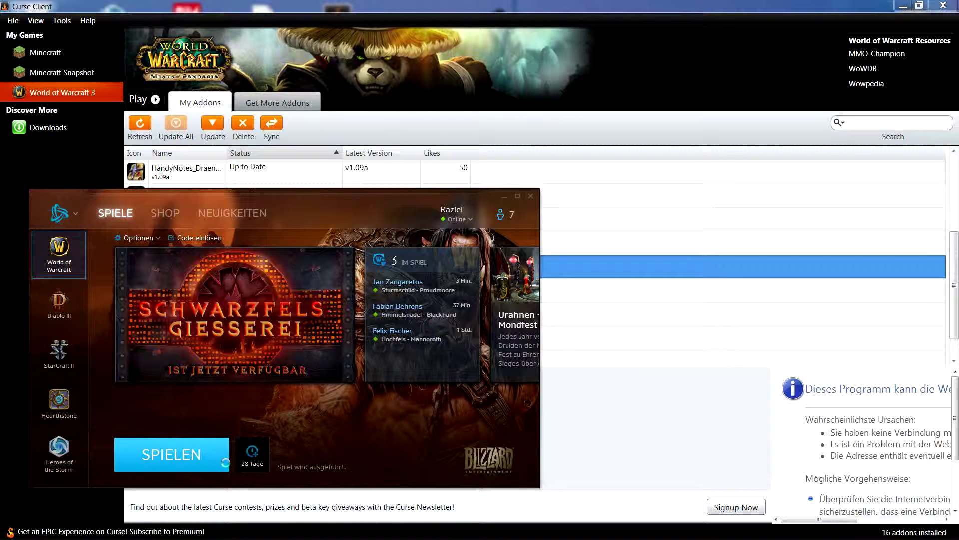
Minimize the launcher to return to the Curse Client and uninstall Omen Threat Meter along with its in-game settings.
click(505, 196)
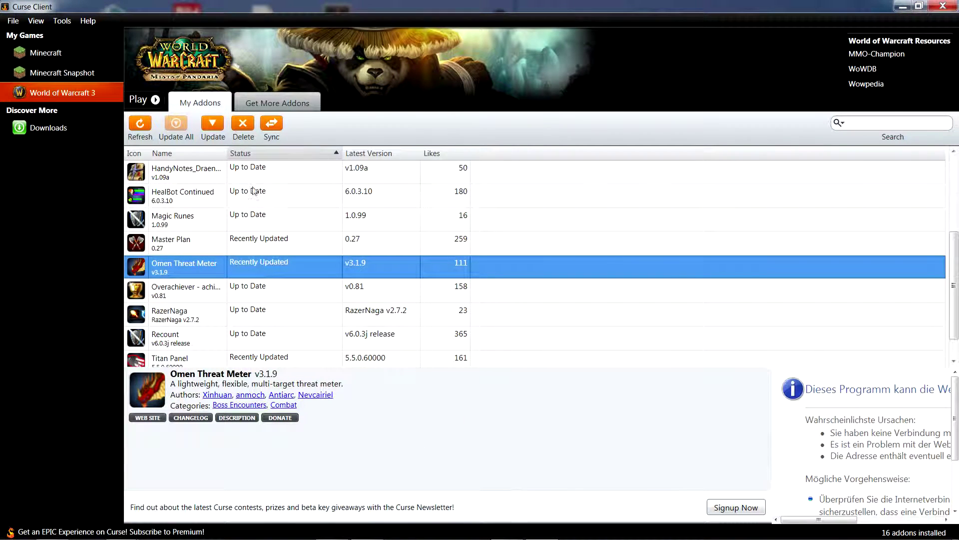
click(242, 125)
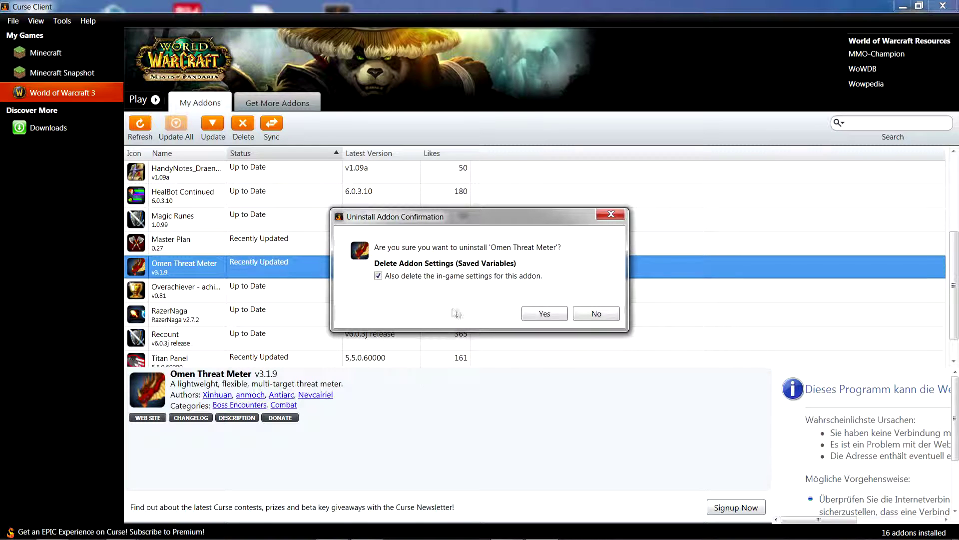
click(544, 314)
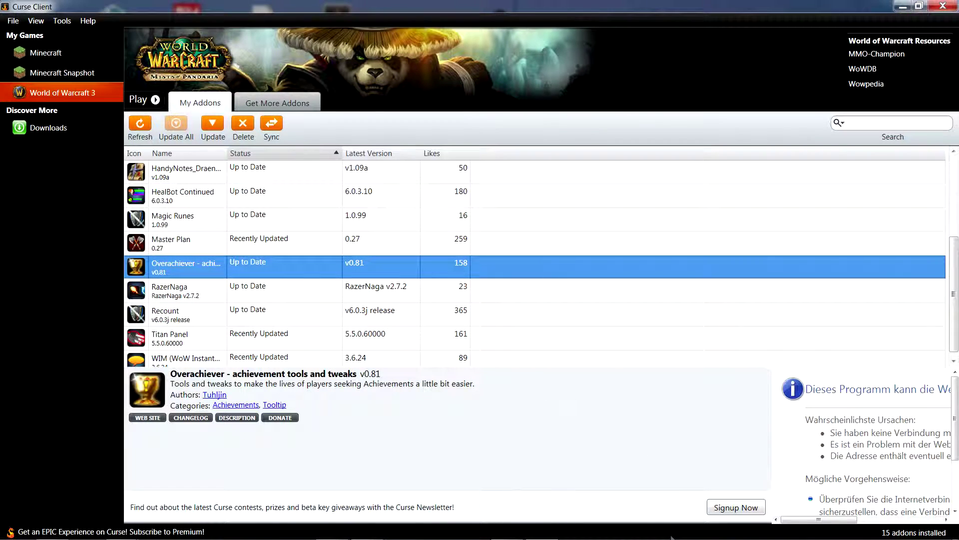
Look through the hidden system tray icons in Windows for background programs, then close the list.
mouse_move(821, 537)
mouse_move(705, 537)
click(833, 527)
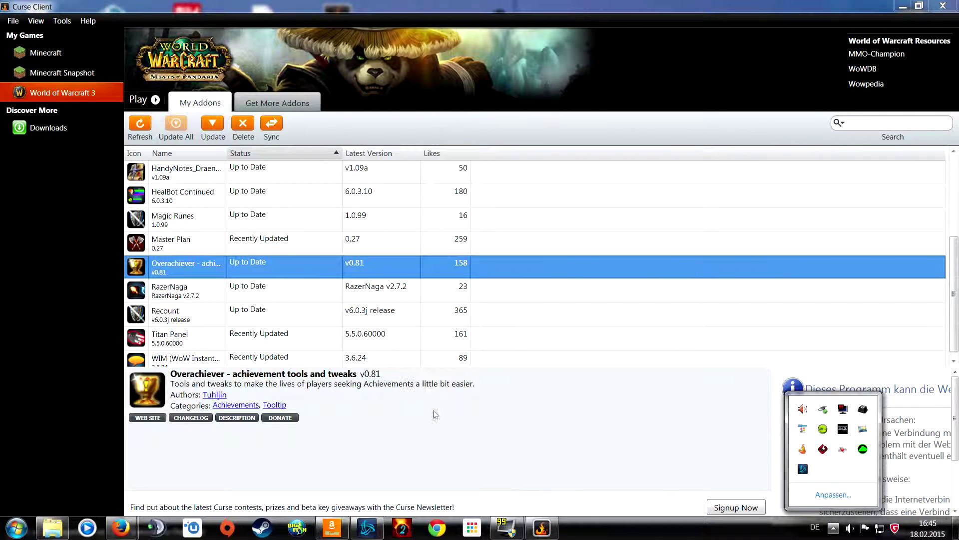
click(621, 448)
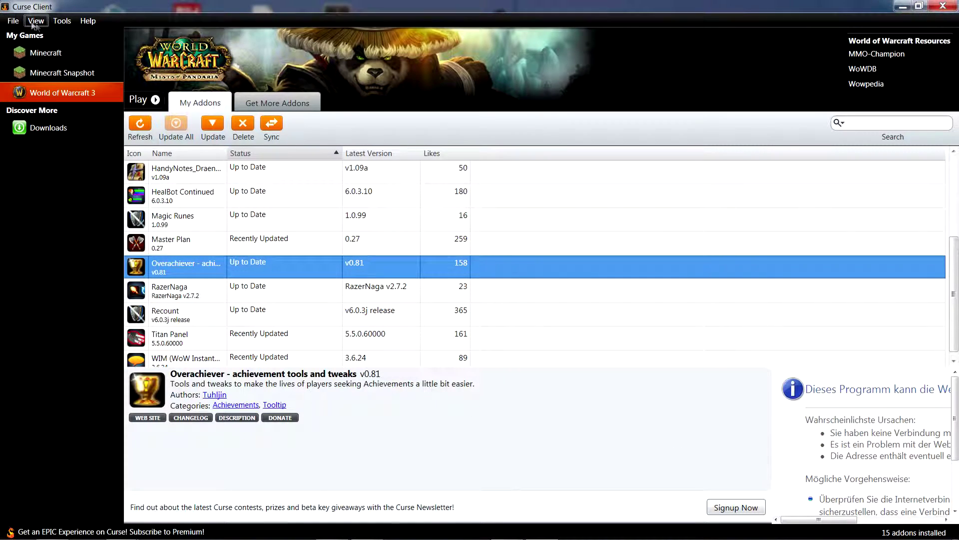
Turn off the Curse Client option that keeps it in the system tray when closed, and finish the options.
click(62, 20)
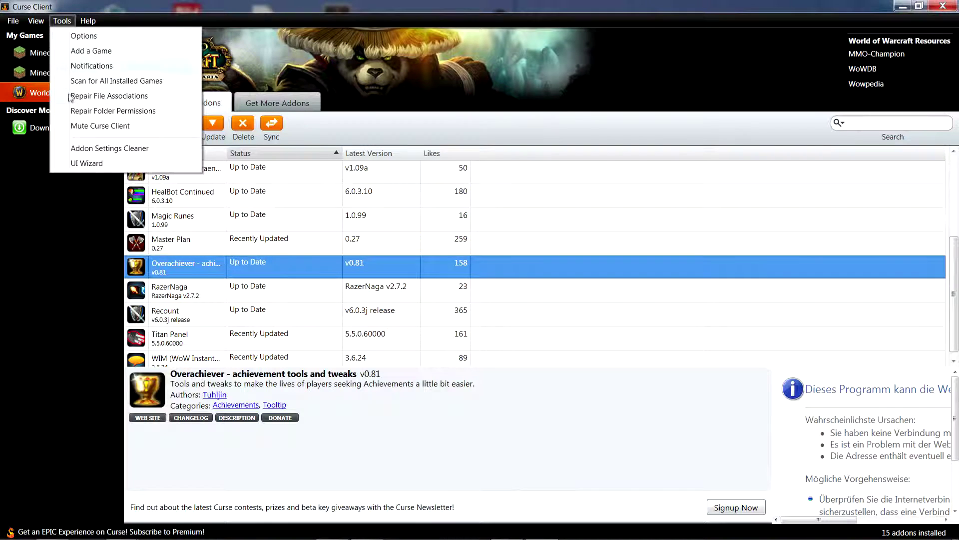
click(80, 36)
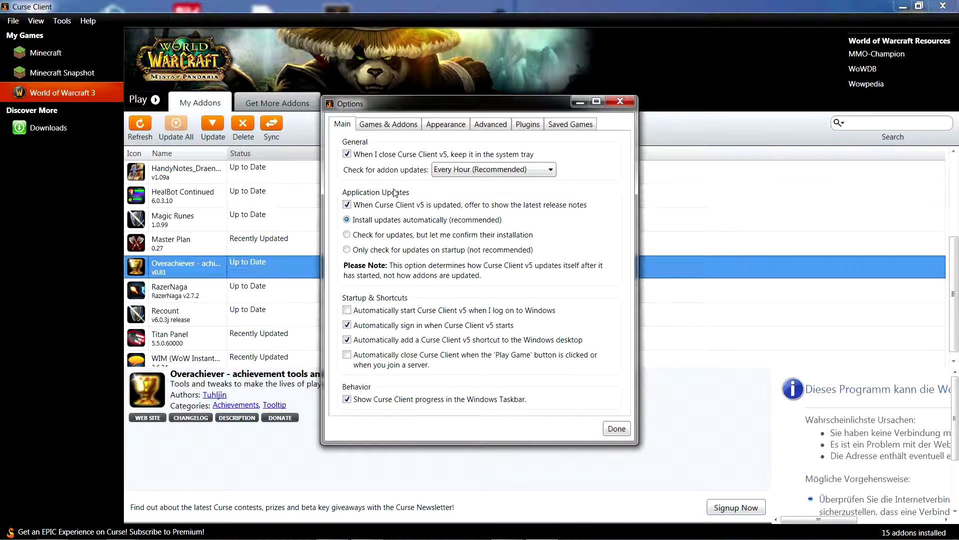
click(348, 154)
click(616, 429)
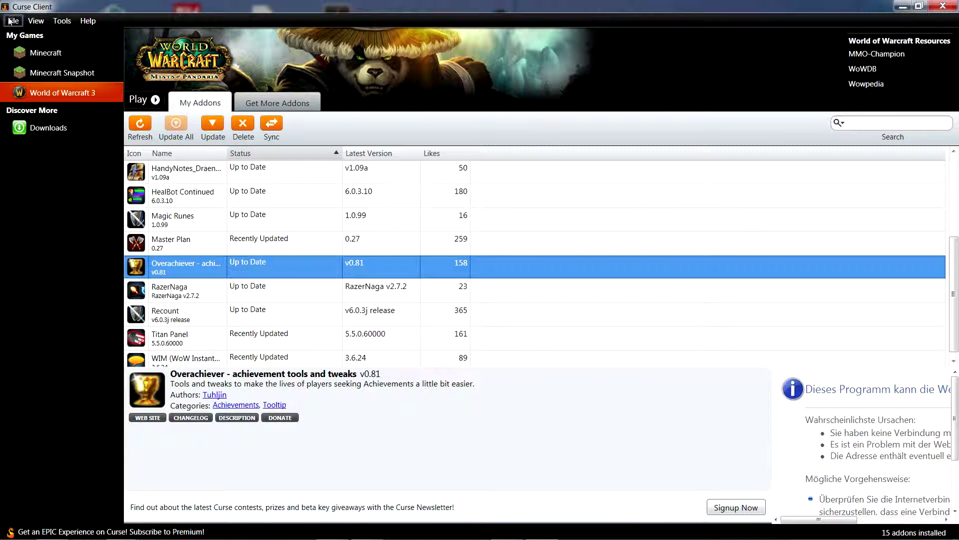